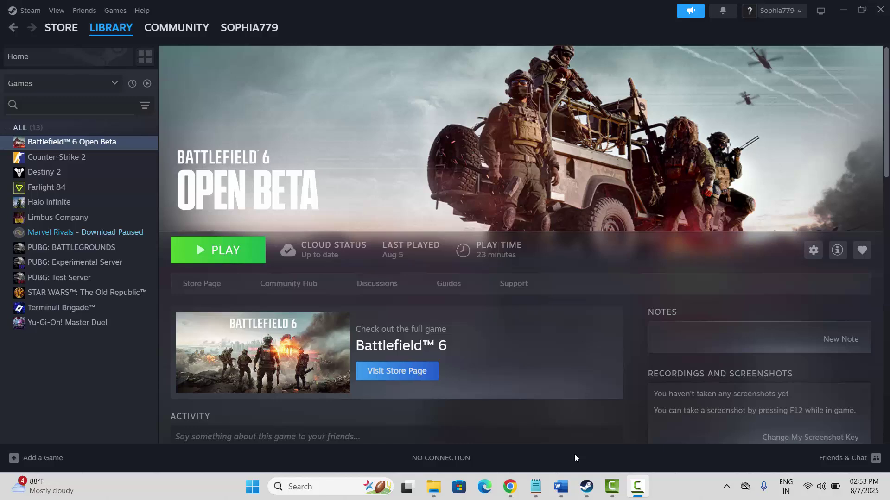
# Bring the Word Battlefield 6 fix guide forward at the Check Server-Side Issue heading, then switch windows
pyautogui.moveTo(560, 486)
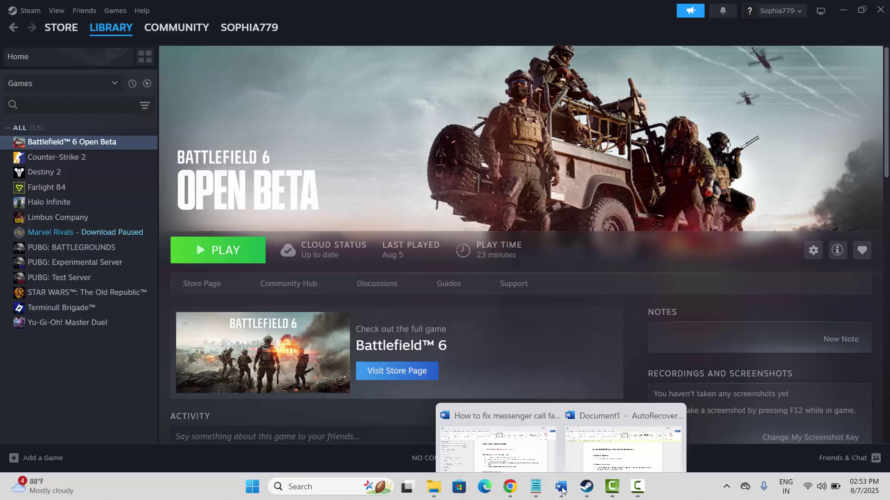
pyautogui.click(616, 429)
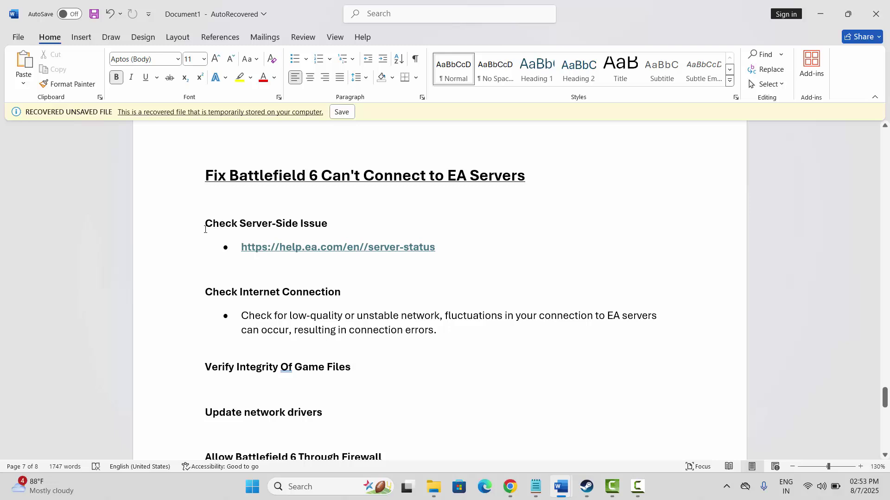
pyautogui.click(180, 230)
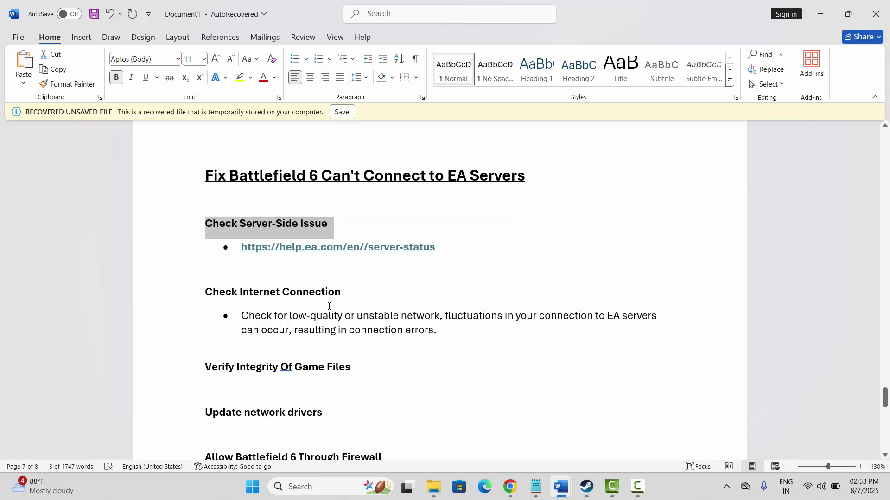
pyautogui.press('Down')
pyautogui.press('Down')
pyautogui.press('Down')
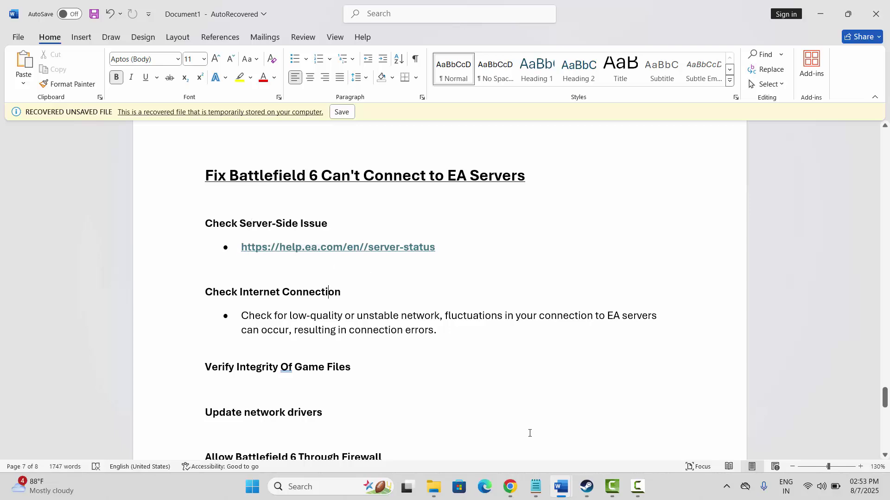
pyautogui.hotkey('alt', 'Tab')
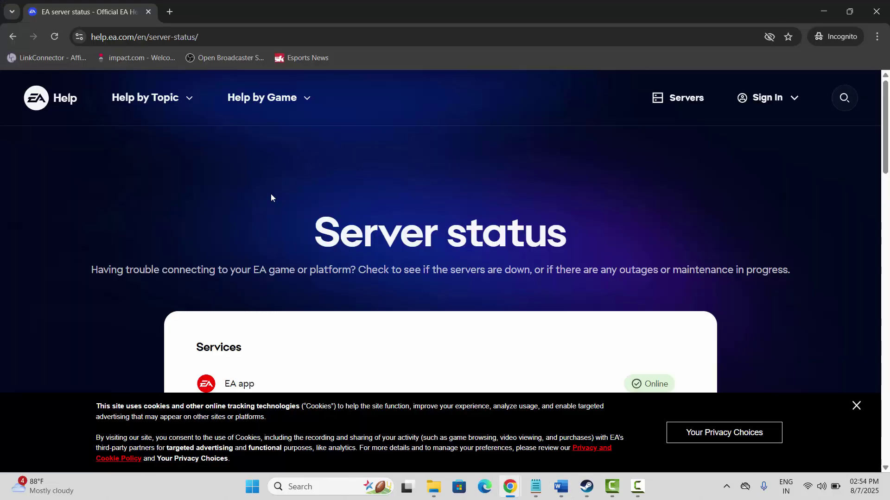
# Check the EA status page shows EA app, EA Play and the games Online, then return to Word
pyautogui.scroll(-5, 271, 206)
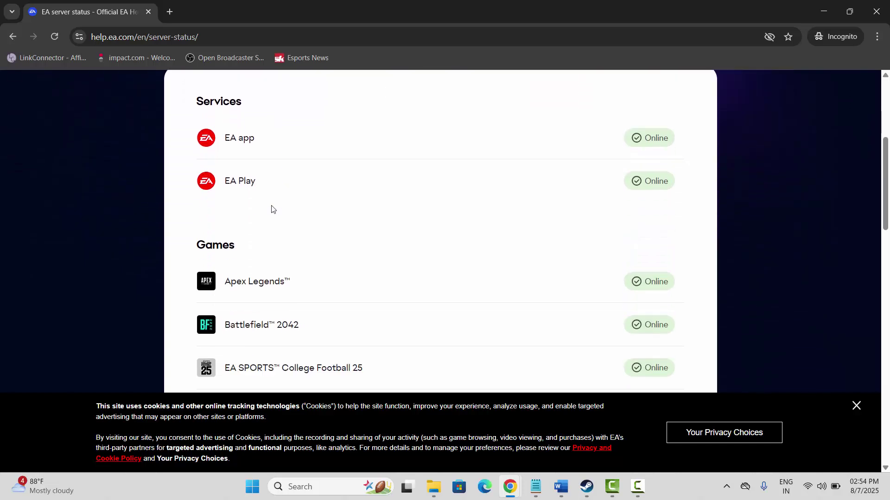
pyautogui.scroll(-3, 122, 243)
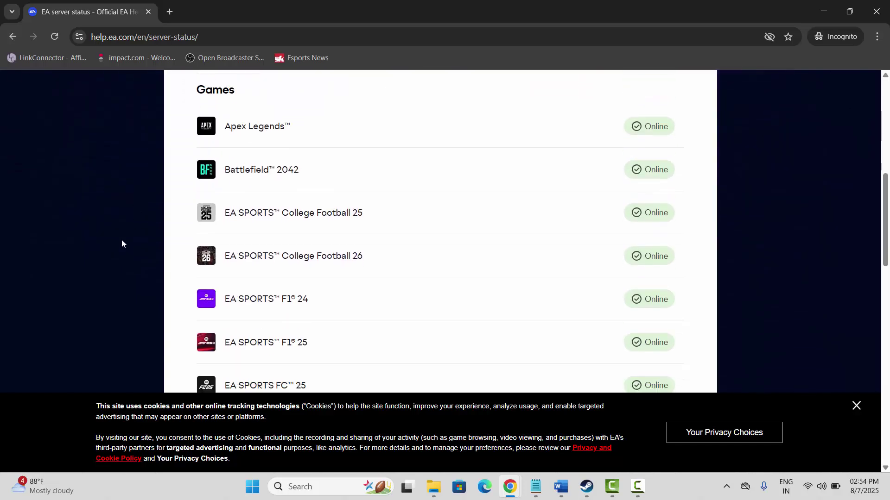
pyautogui.scroll(7, 122, 243)
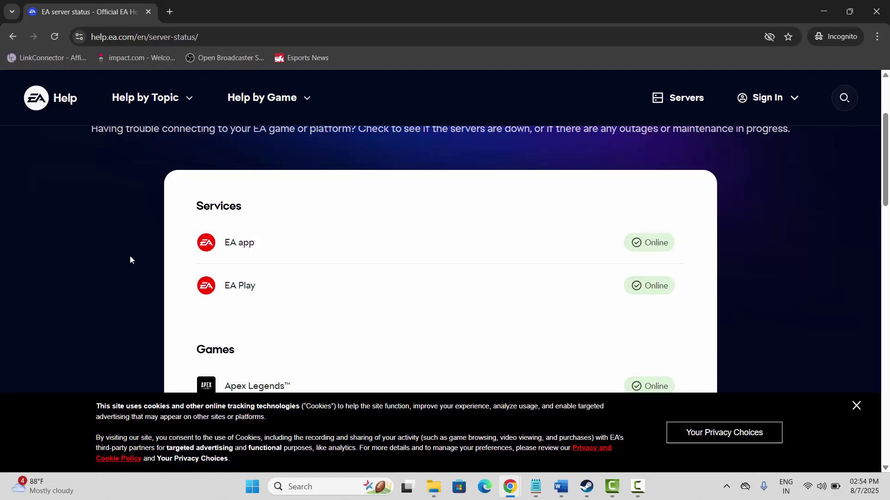
pyautogui.scroll(3, 139, 310)
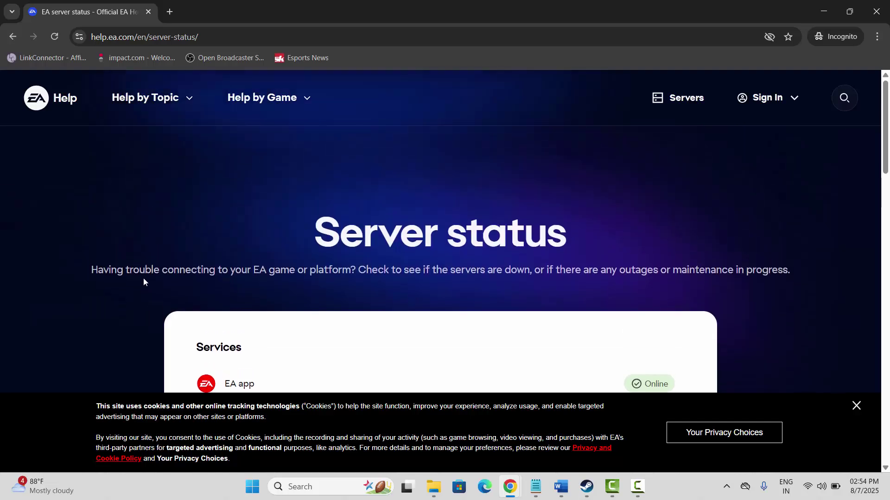
pyautogui.scroll(-4, 144, 271)
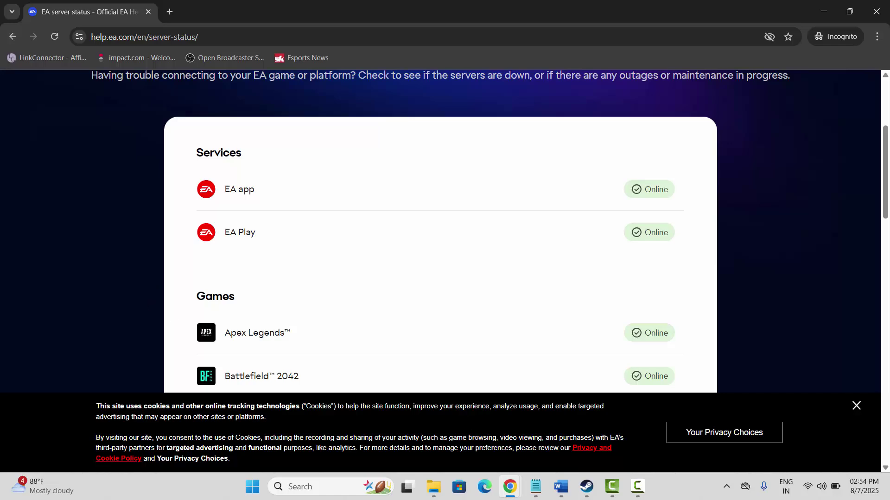
pyautogui.moveTo(570, 499)
pyautogui.click(612, 402)
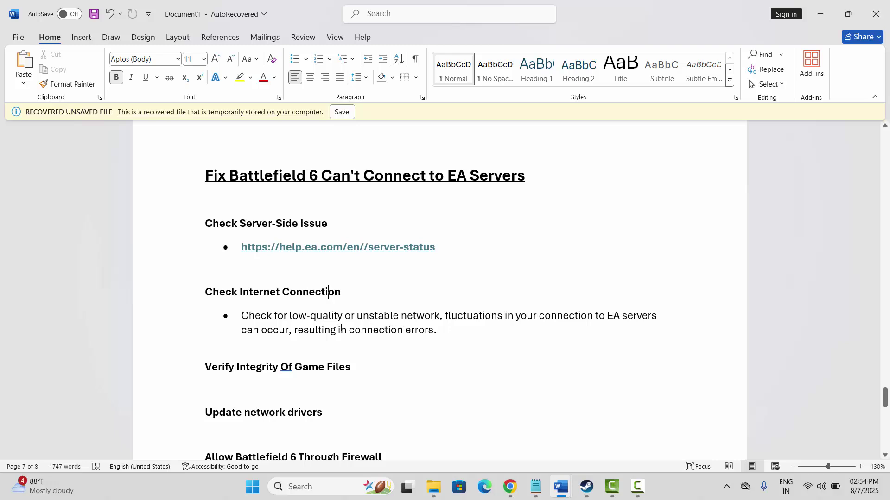
# Scroll the guide past the driver, firewall and antivirus steps to the Change DNS section
pyautogui.scroll(-1, 337, 329)
pyautogui.scroll(-3, 336, 329)
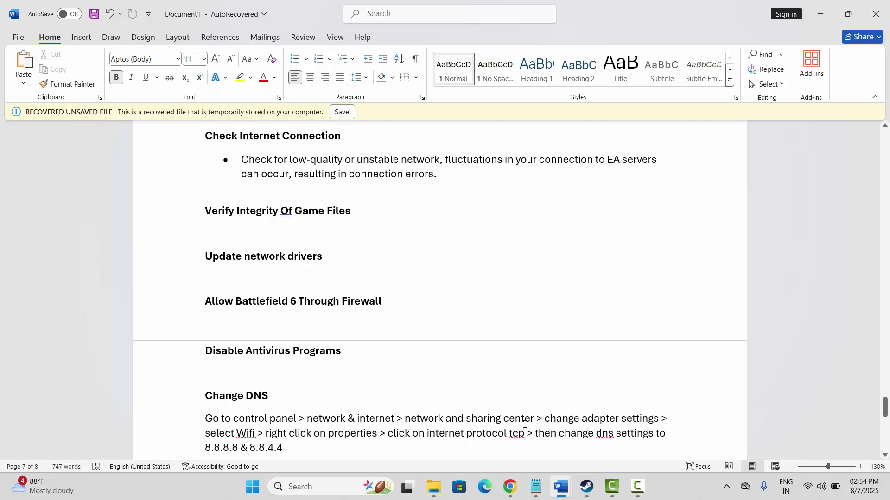
pyautogui.click(587, 487)
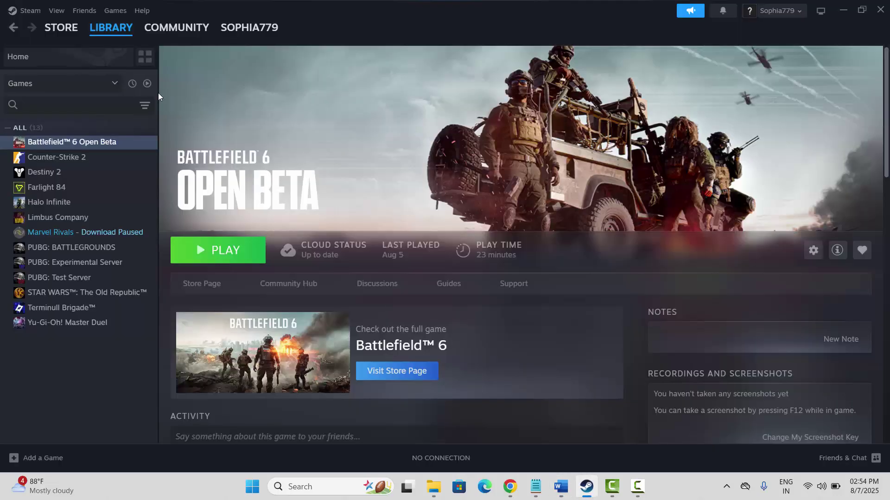
pyautogui.rightClick(92, 146)
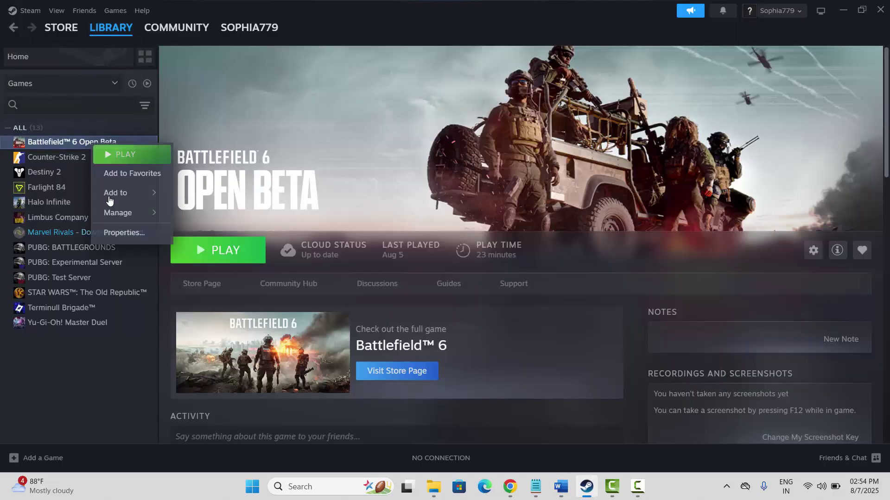
pyautogui.click(246, 229)
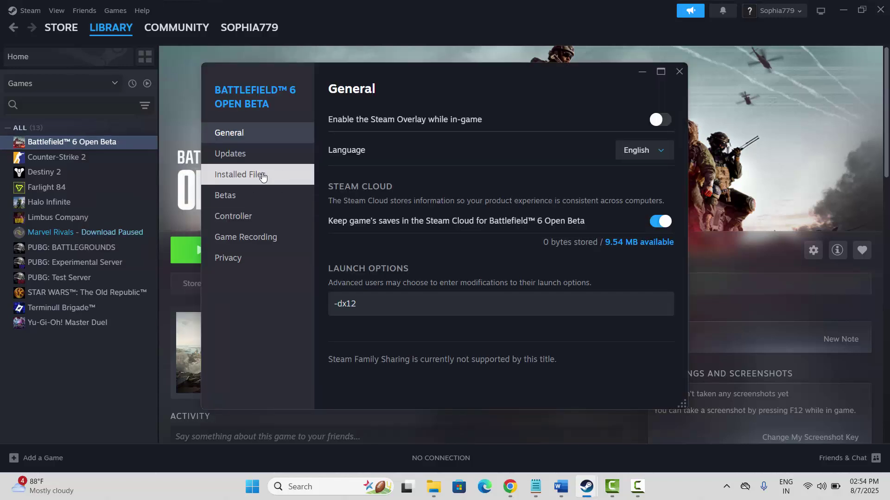
pyautogui.click(281, 175)
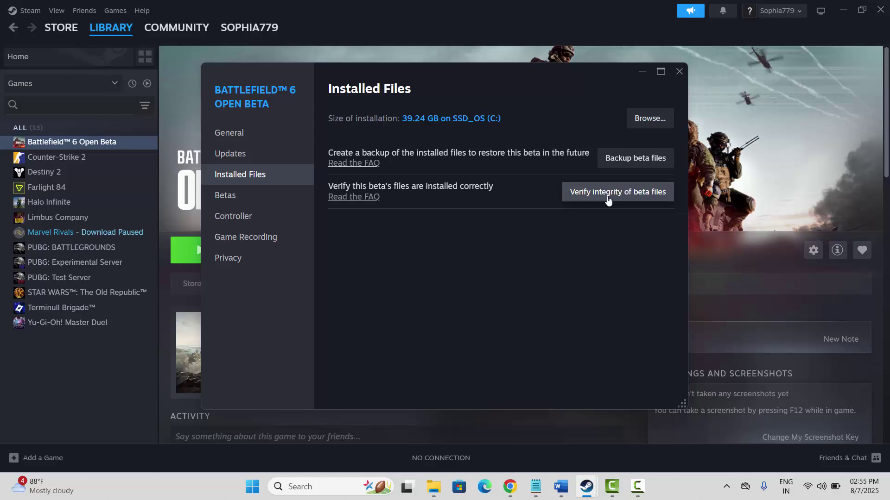
pyautogui.click(678, 72)
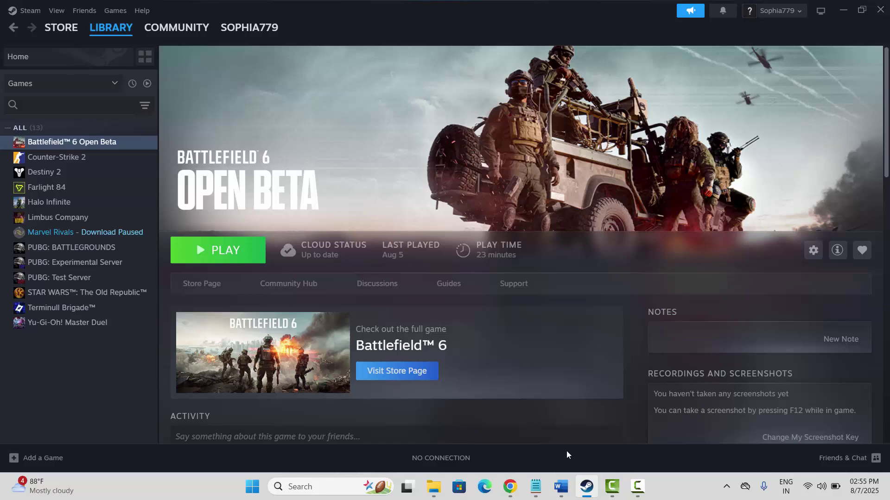
pyautogui.click(586, 487)
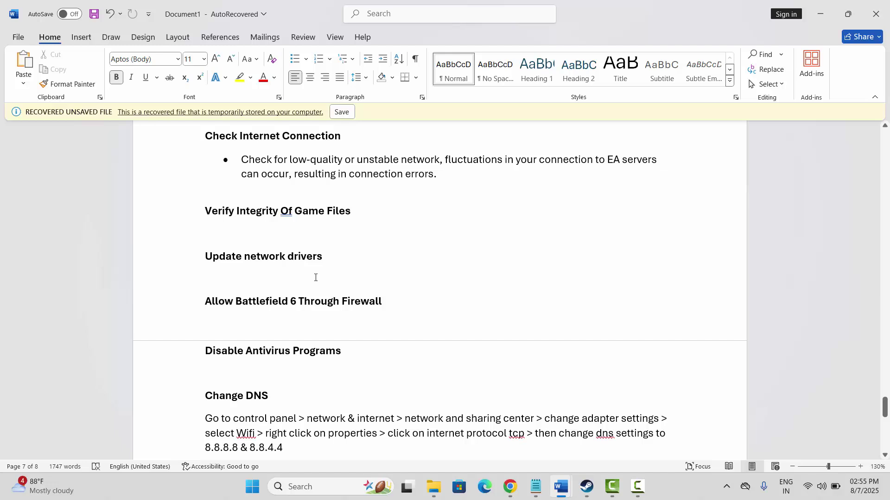
# Launch Device Manager from the Recent list in taskbar search
pyautogui.click(300, 492)
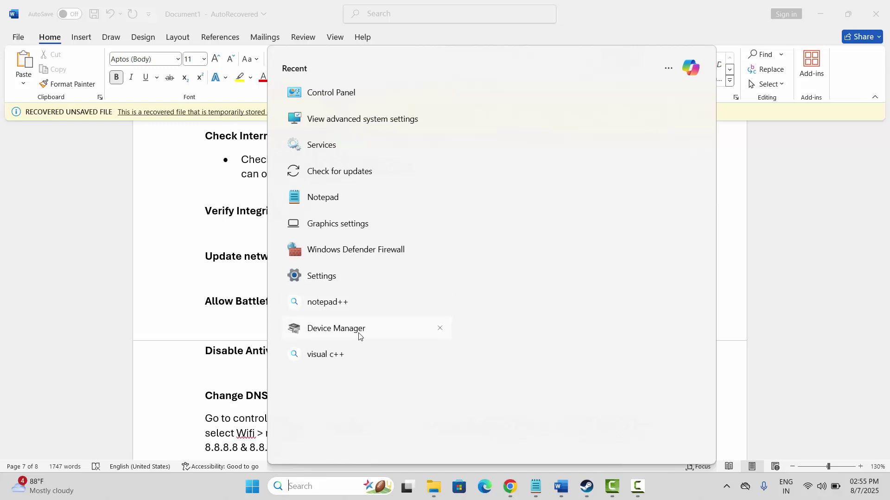
pyautogui.click(359, 329)
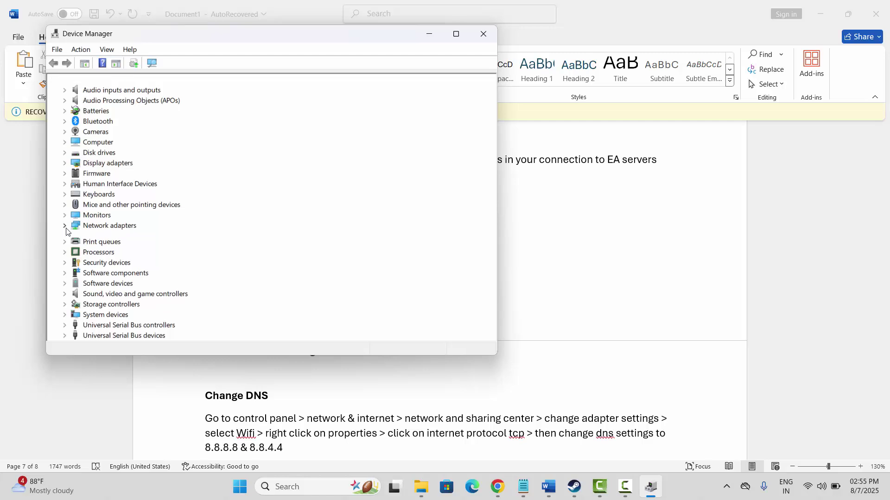
# Start Update driver for the Intel(R) Wireless-AC 9560 adapter, then close the wizard and Device Manager
pyautogui.click(65, 227)
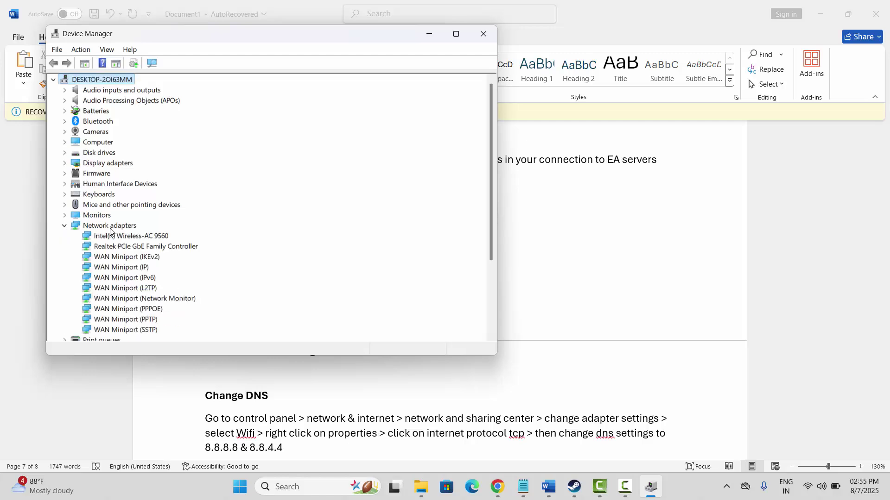
pyautogui.click(134, 238)
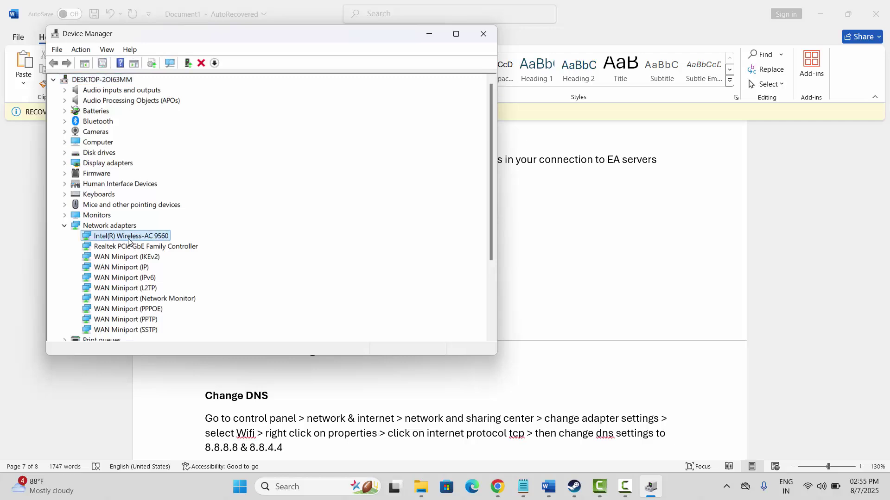
pyautogui.rightClick(132, 239)
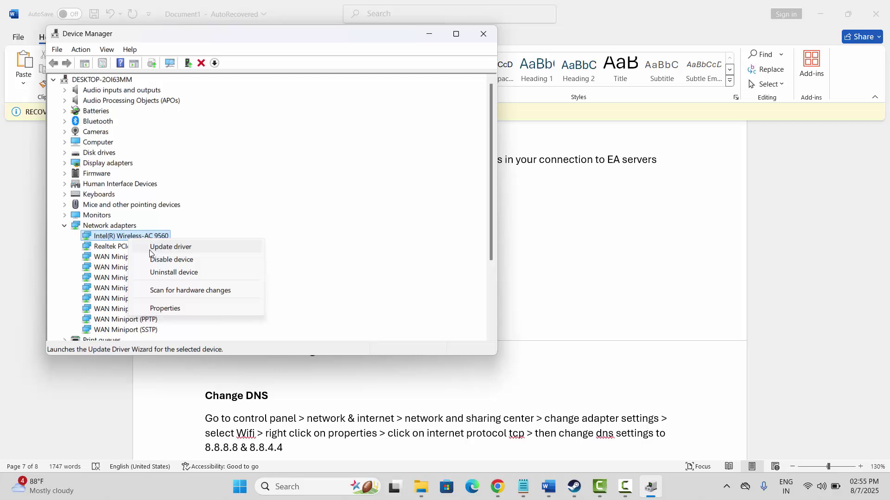
pyautogui.click(170, 247)
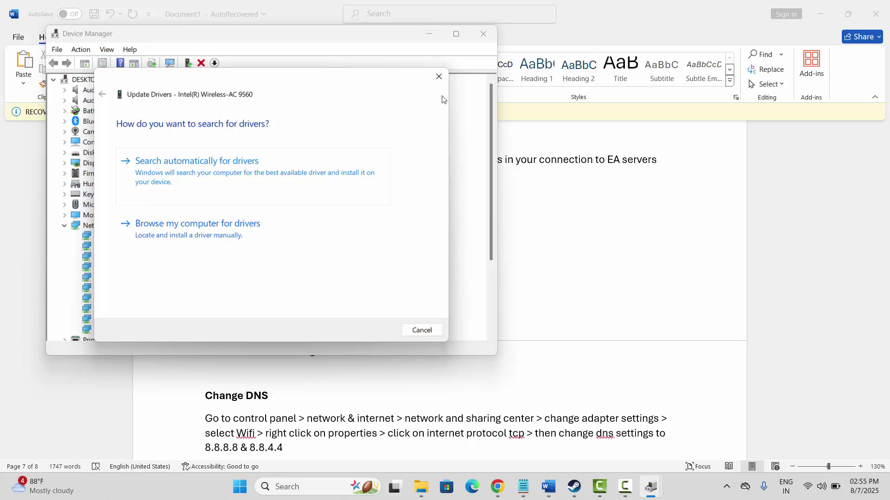
pyautogui.click(439, 77)
pyautogui.click(483, 34)
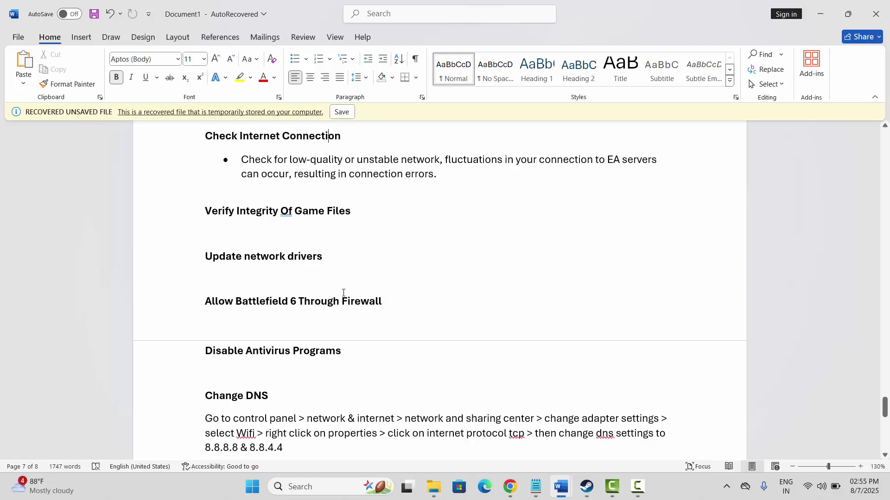
# Open Windows Defender Firewall's 'Allow an app or feature through Windows Defender Firewall' list
pyautogui.scroll(-1, 343, 293)
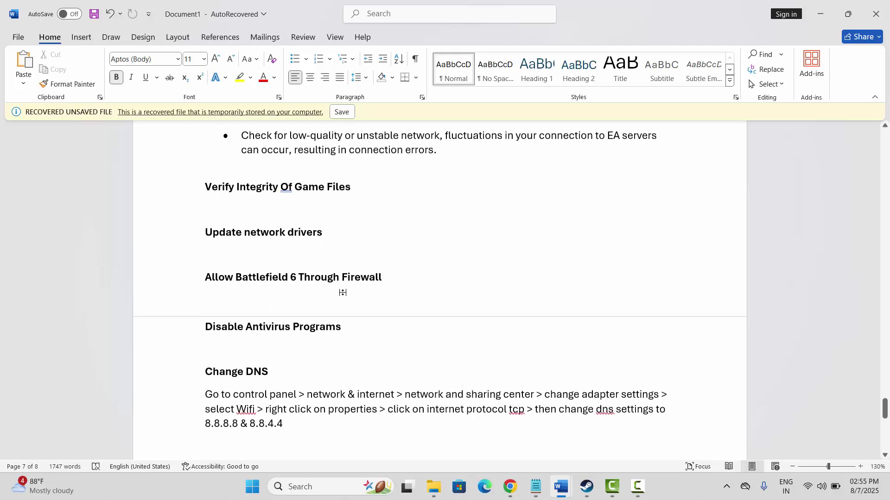
pyautogui.scroll(-2, 344, 292)
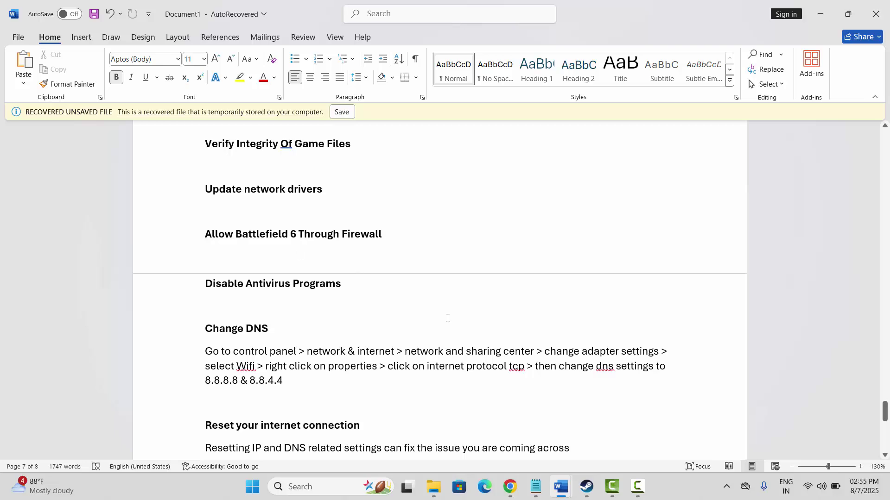
pyautogui.click(321, 486)
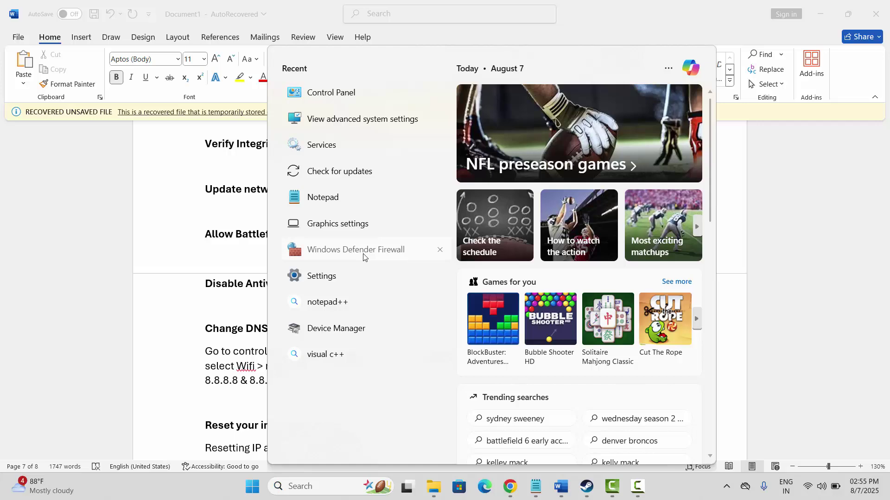
pyautogui.click(363, 257)
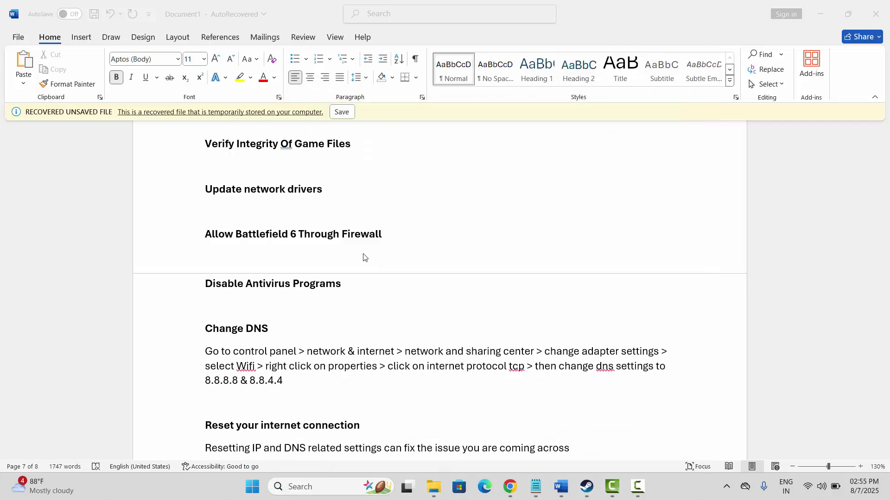
pyautogui.click(246, 213)
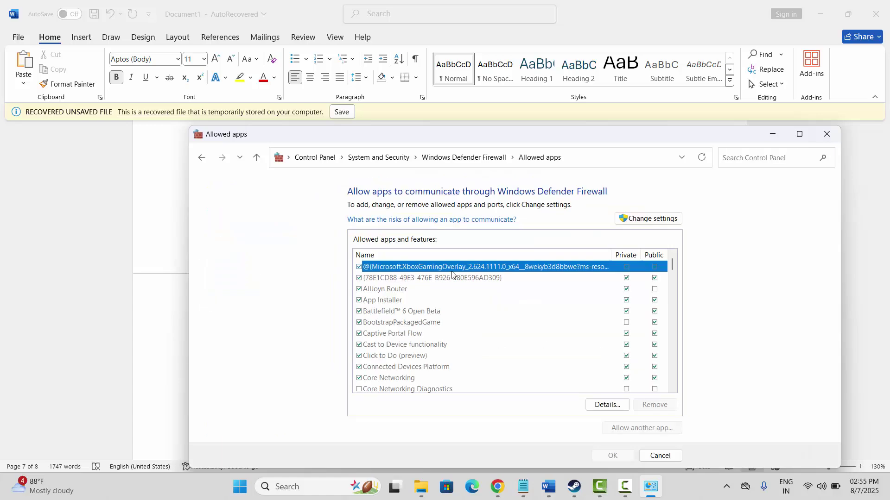
# Unlock the allowed apps list, confirm Battlefield 6 Open Beta is allowed, and cancel adding another app
pyautogui.click(649, 218)
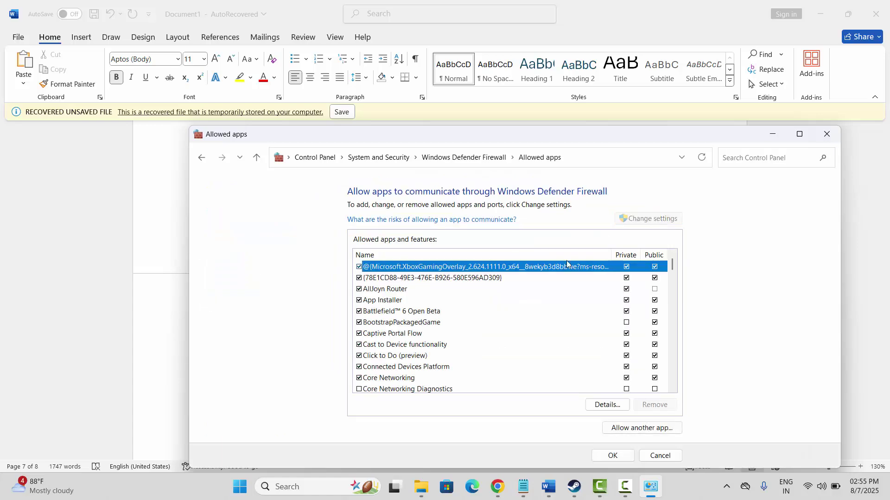
pyautogui.click(434, 315)
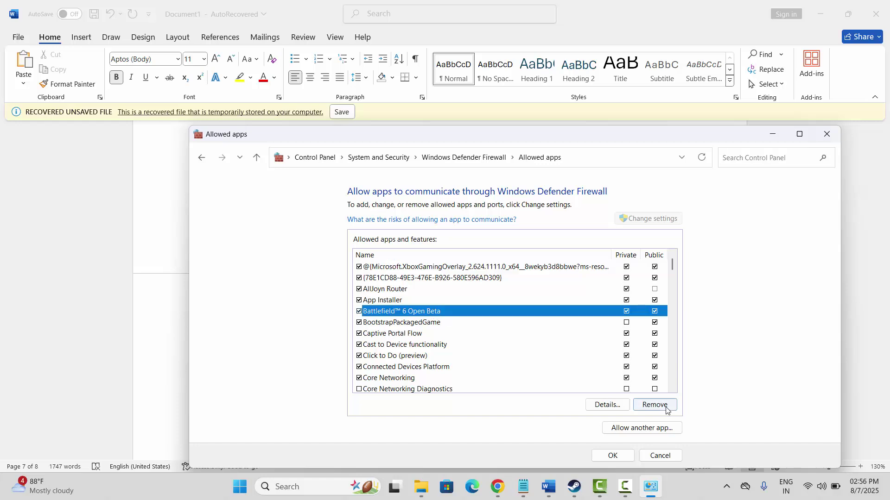
pyautogui.click(637, 428)
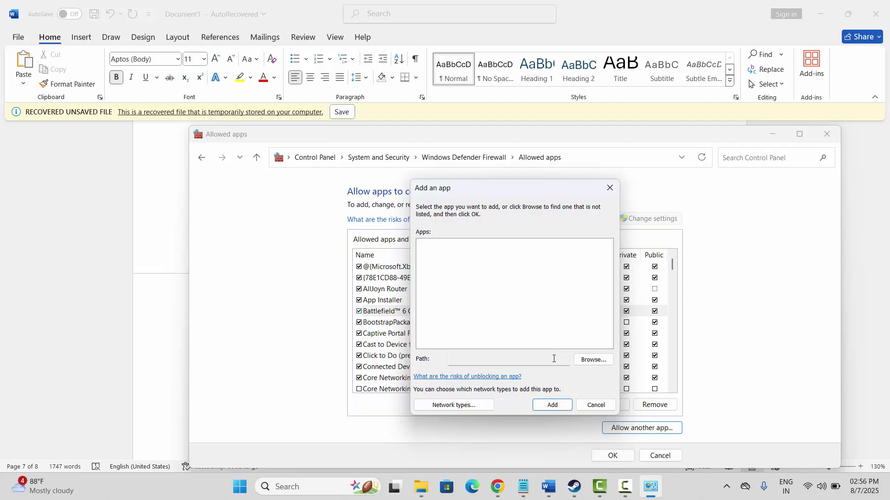
pyautogui.click(595, 406)
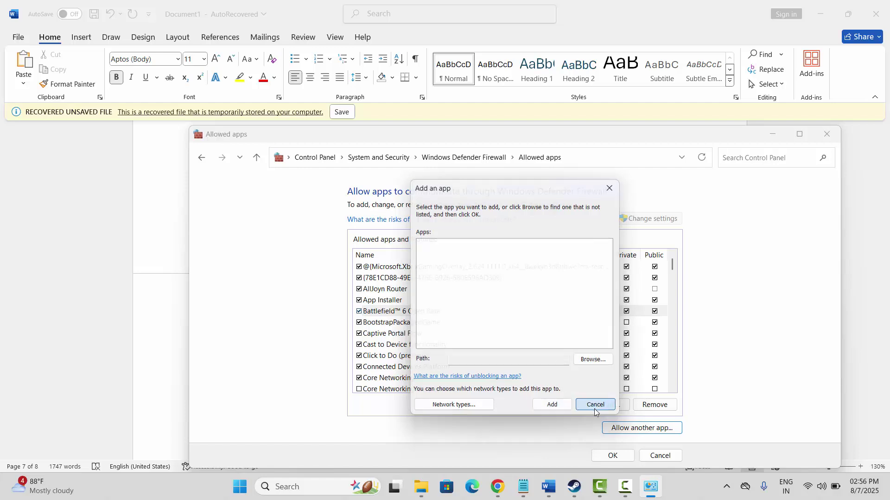
pyautogui.click(429, 312)
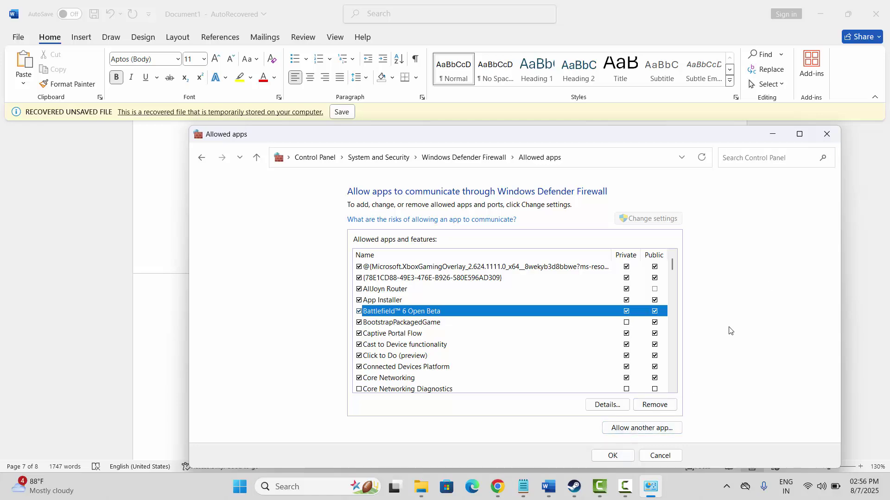
# Close the Allowed apps window, scroll Word's guide to Change DNS, and open Windows search
pyautogui.click(827, 134)
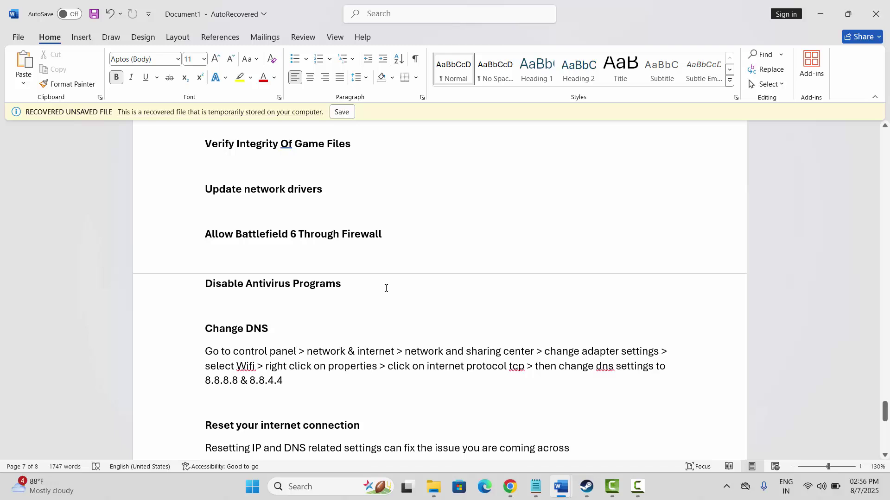
pyautogui.scroll(-1, 385, 289)
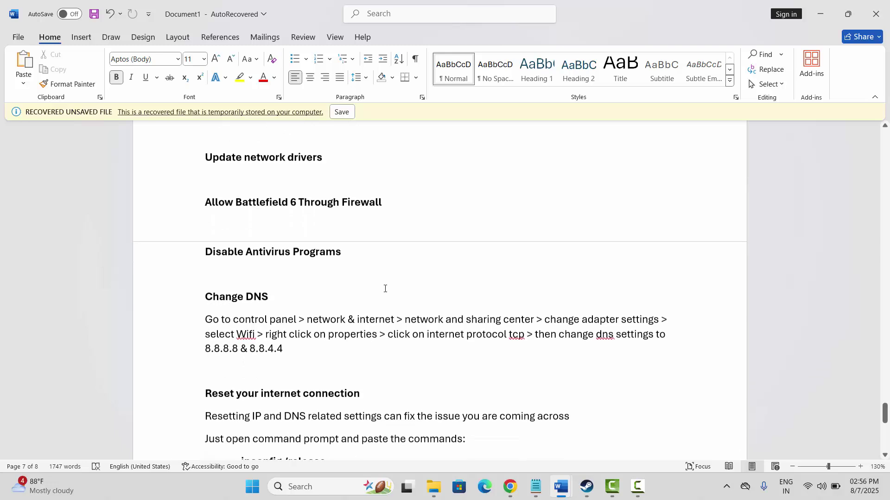
pyautogui.scroll(-1, 385, 289)
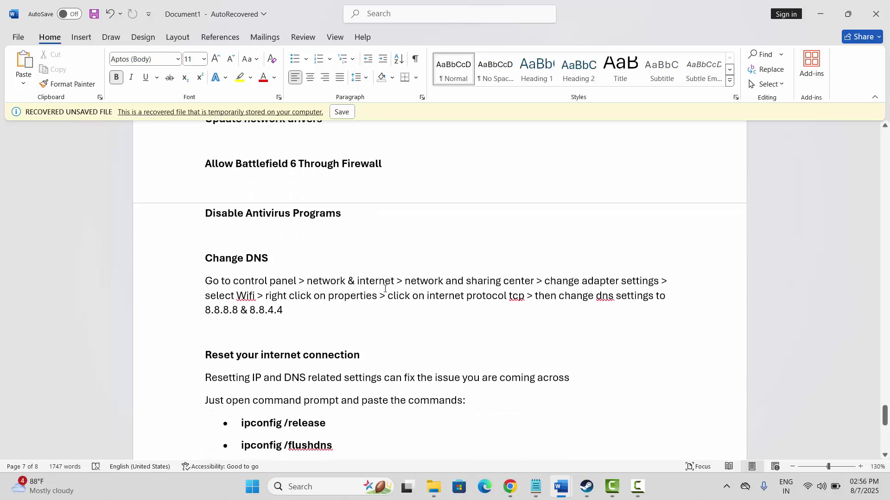
pyautogui.click(188, 225)
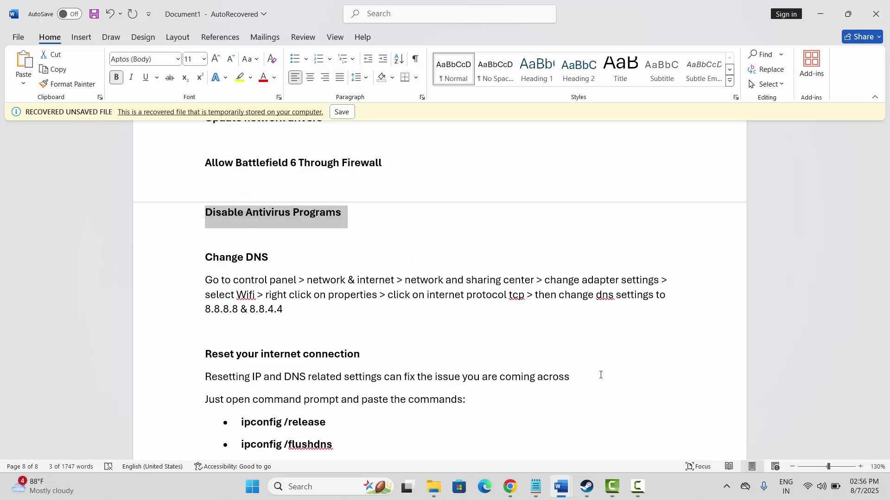
pyautogui.click(461, 300)
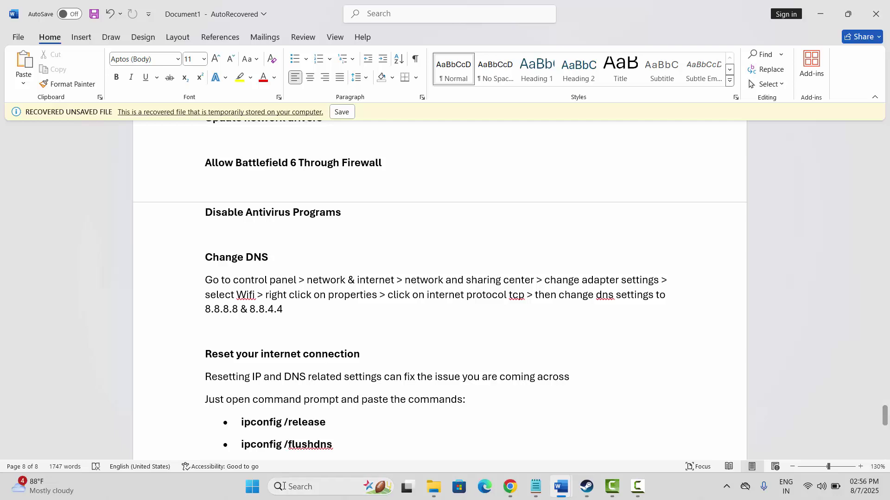
pyautogui.click(308, 487)
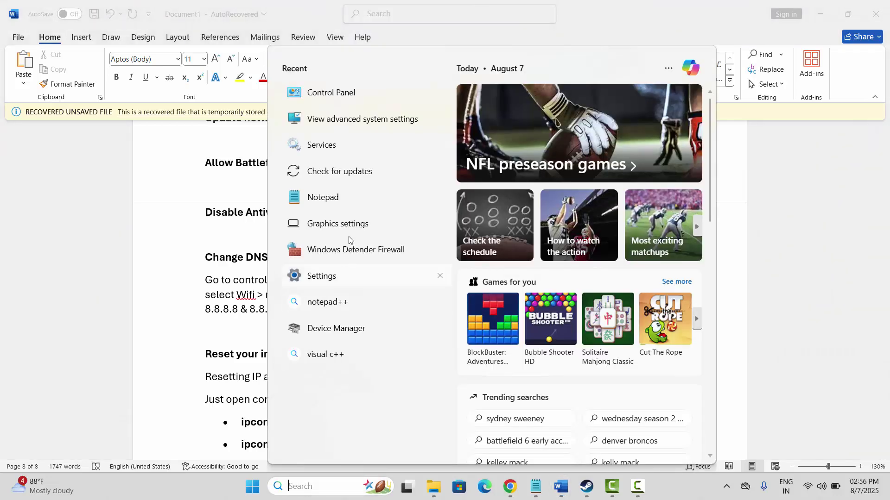
# Go through Control Panel to Network Connections and open the Wi-Fi adapter's Properties
pyautogui.click(343, 92)
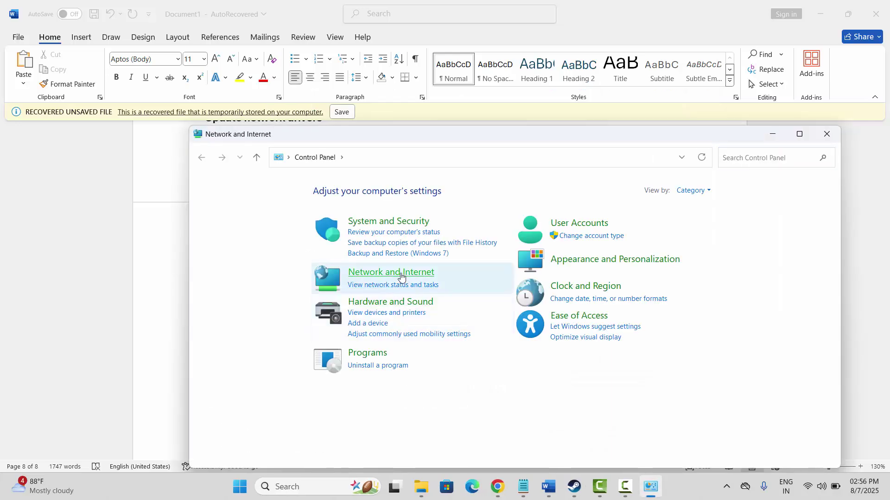
pyautogui.click(402, 275)
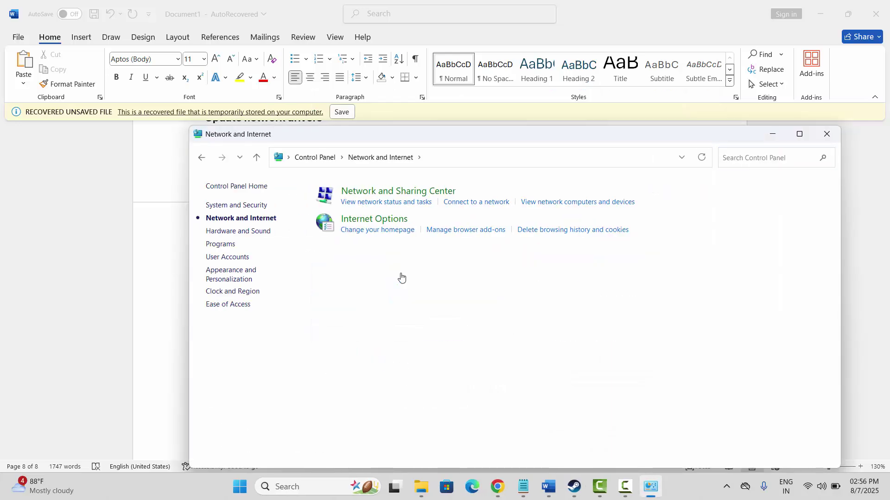
pyautogui.click(400, 195)
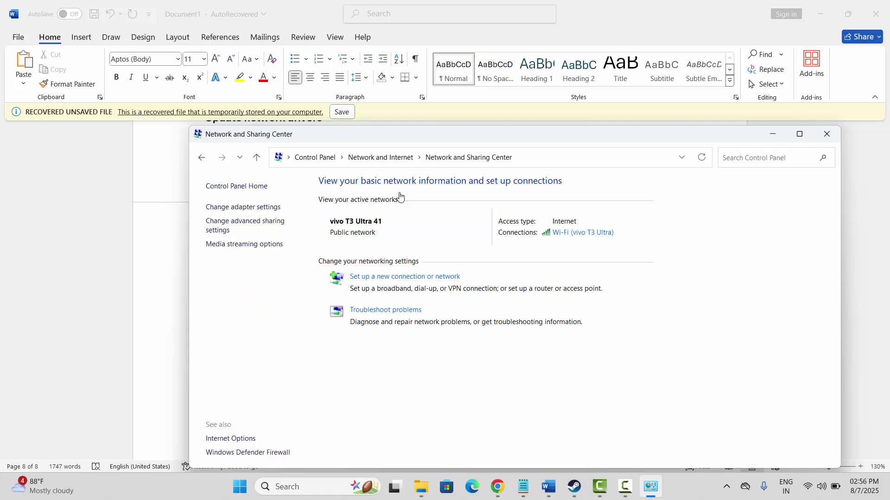
pyautogui.click(268, 211)
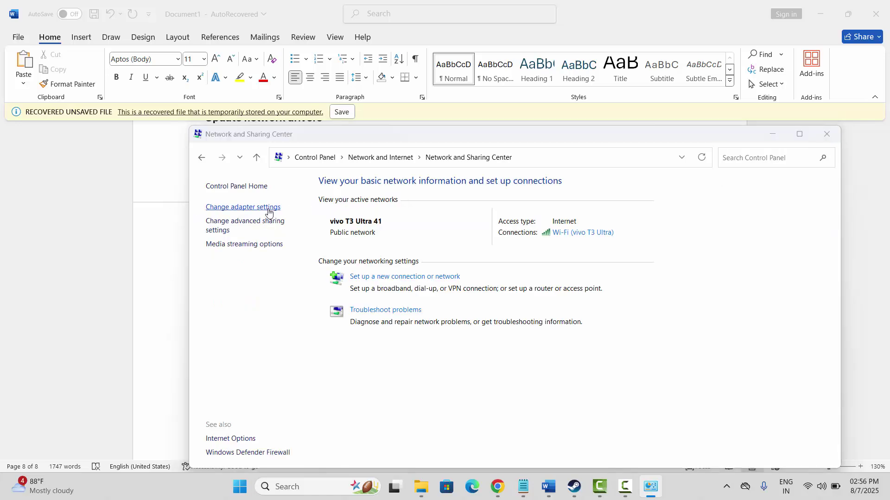
pyautogui.click(410, 96)
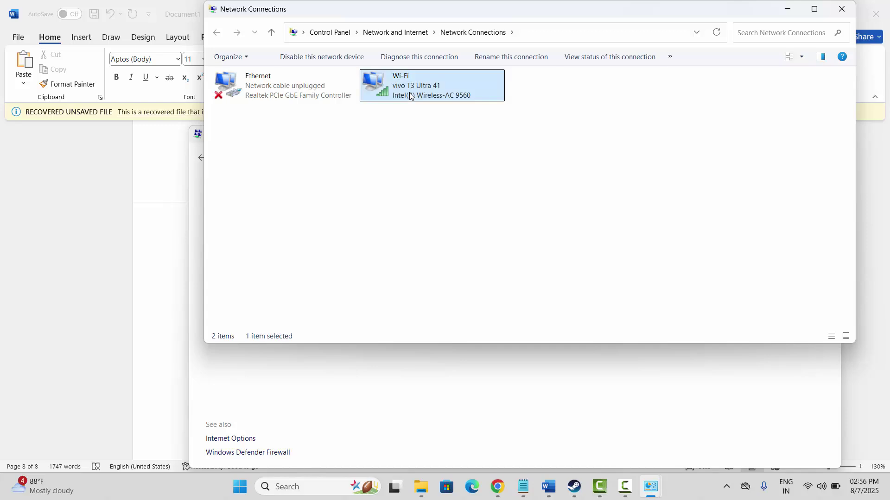
pyautogui.rightClick(410, 95)
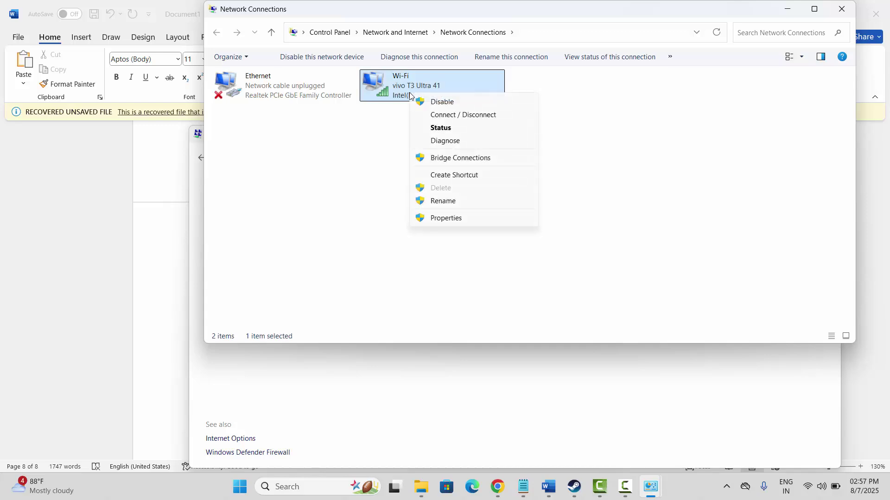
pyautogui.click(445, 219)
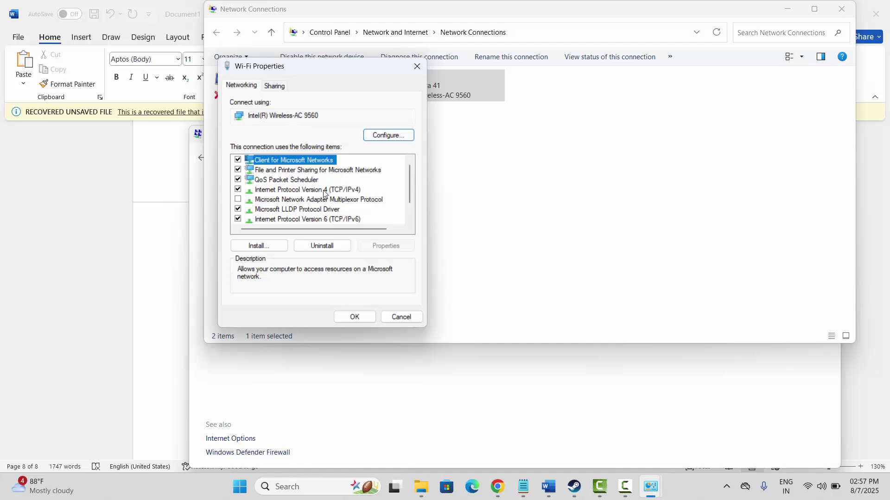
# Set the Wi-Fi IPv4 preferred DNS to 8.8.8.8 and alternate DNS to 8.8.4.4
pyautogui.click(324, 190)
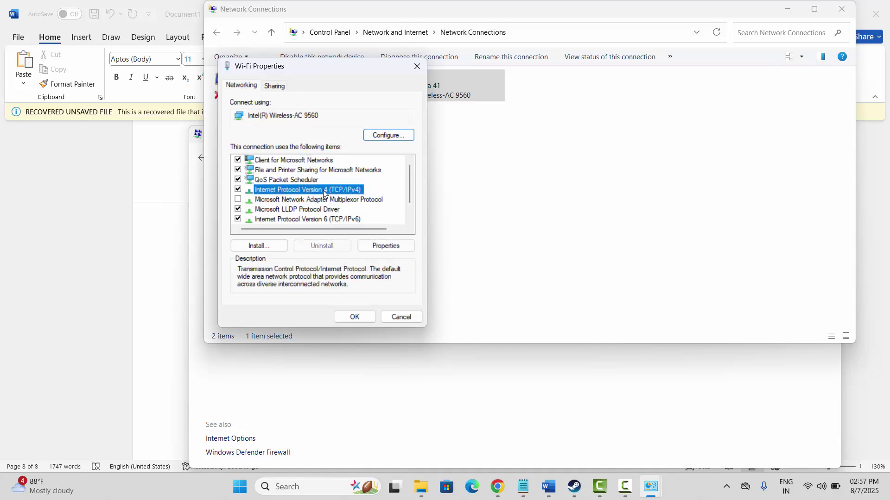
pyautogui.click(383, 248)
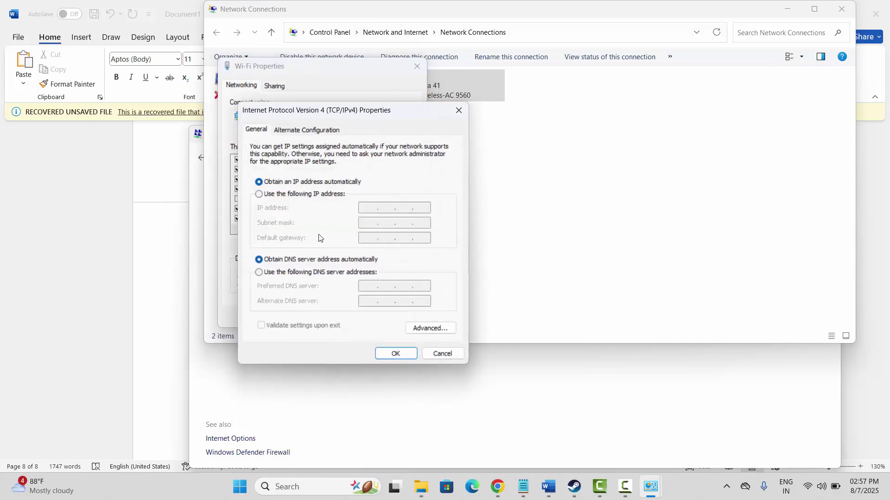
pyautogui.click(258, 274)
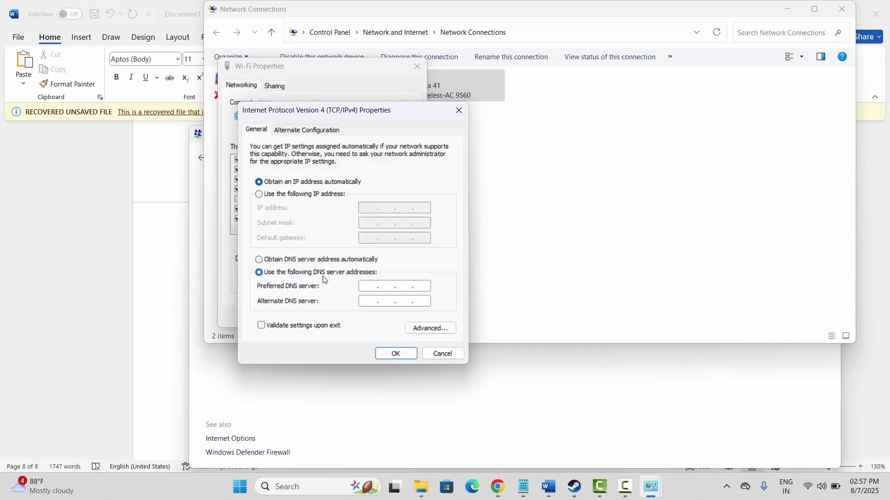
pyautogui.click(375, 289)
pyautogui.write('8.8.8.8')
pyautogui.click(372, 305)
pyautogui.write('8.8.4.4')
pyautogui.moveTo(558, 488)
pyautogui.click(603, 445)
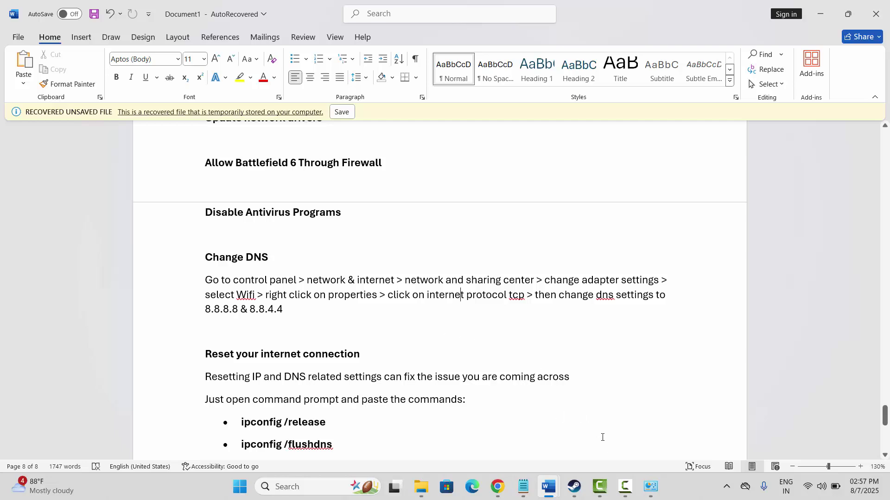
# Scroll Word's guide to the Reset your internet connection section and select the open Command Prompt line
pyautogui.moveTo(647, 487)
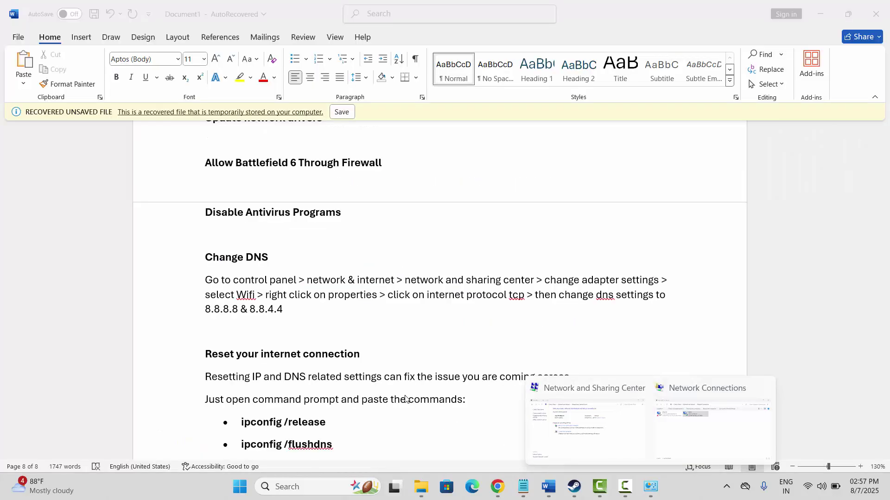
pyautogui.scroll(-2, 311, 381)
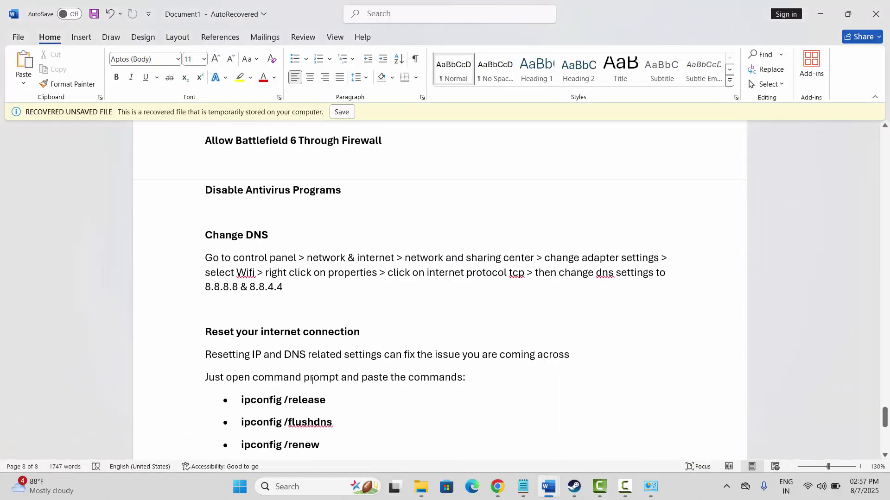
pyautogui.scroll(-3, 312, 381)
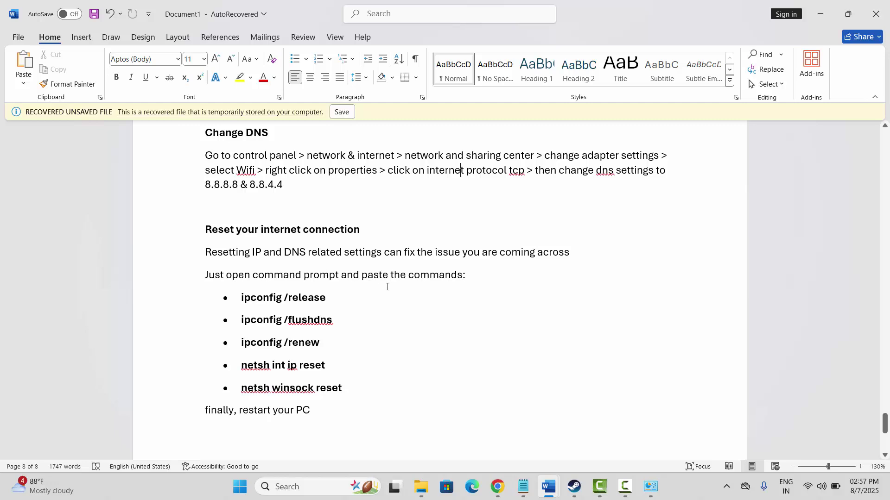
pyautogui.click(183, 285)
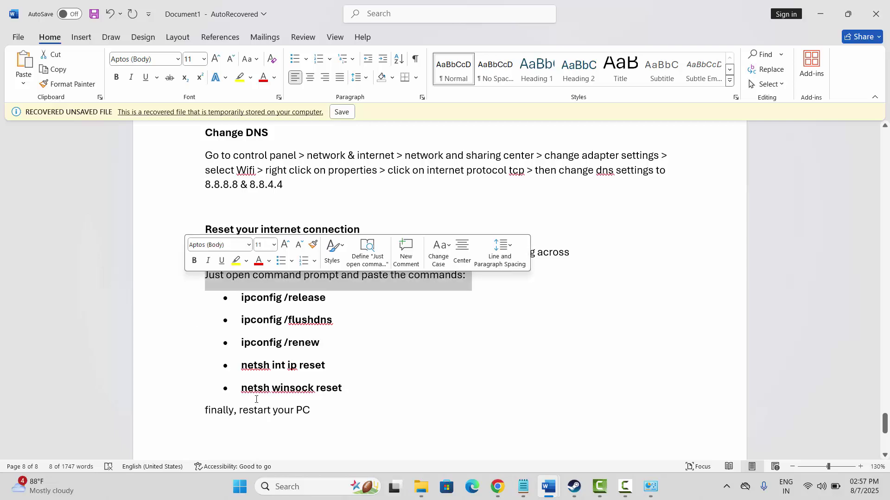
pyautogui.click(286, 486)
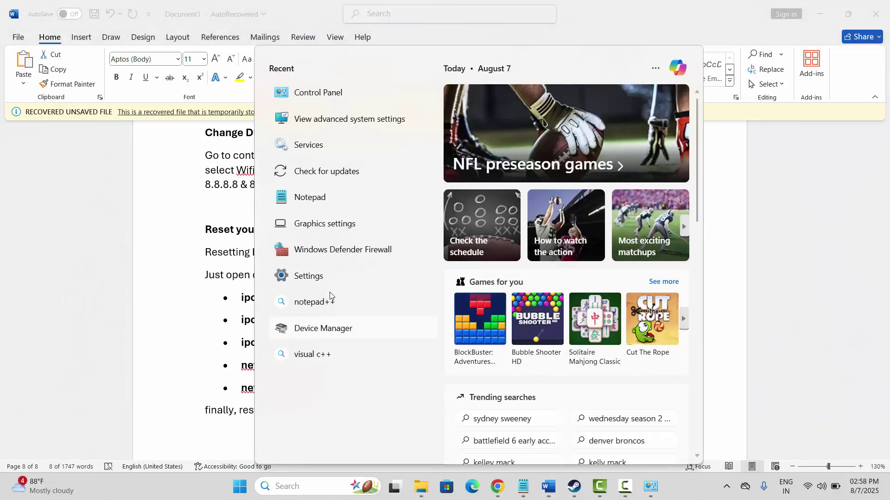
pyautogui.write('comm')
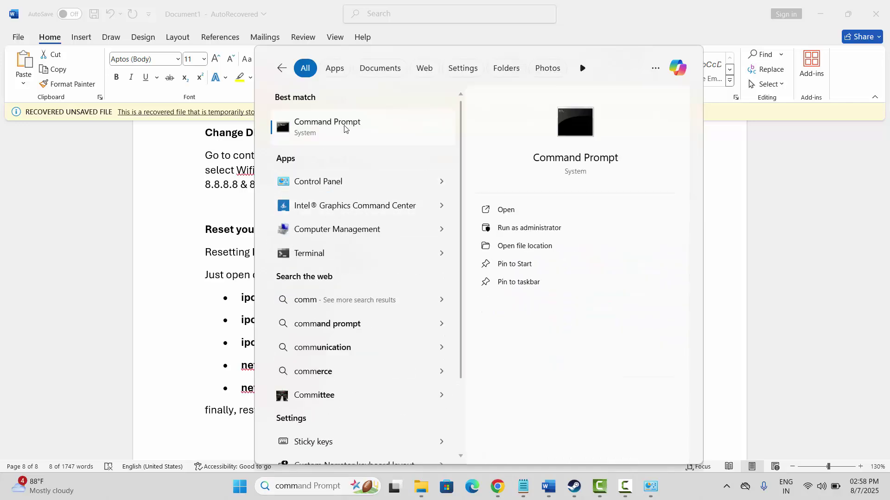
pyautogui.click(345, 127)
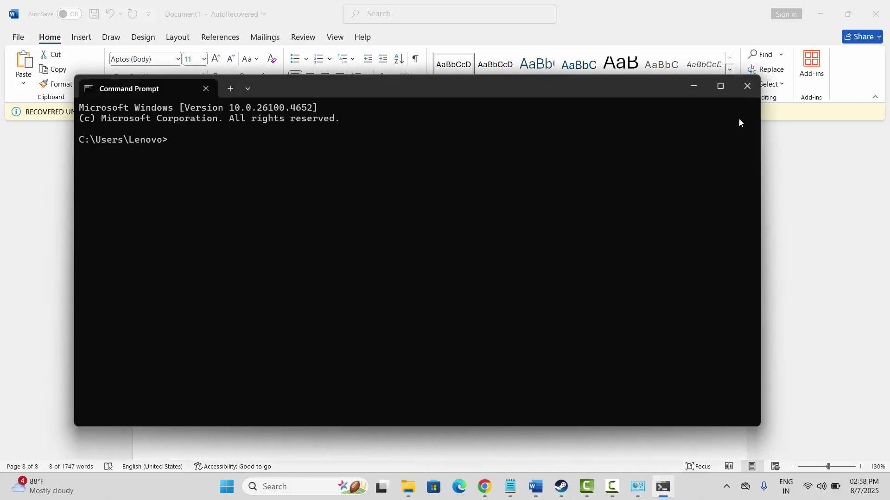
pyautogui.click(746, 86)
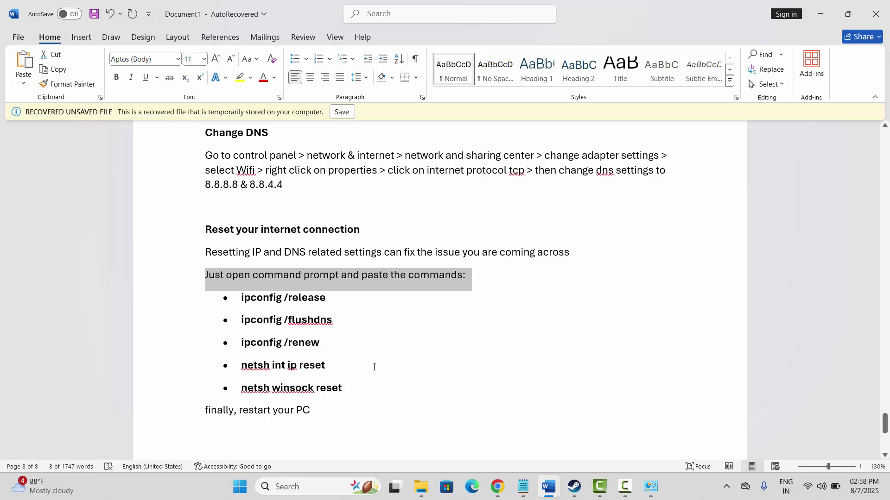
pyautogui.scroll(10, 397, 254)
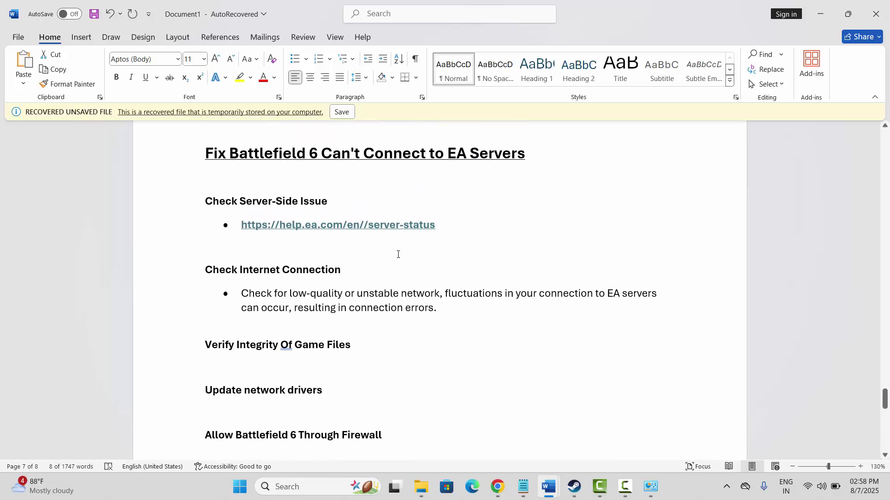
pyautogui.scroll(-2, 422, 263)
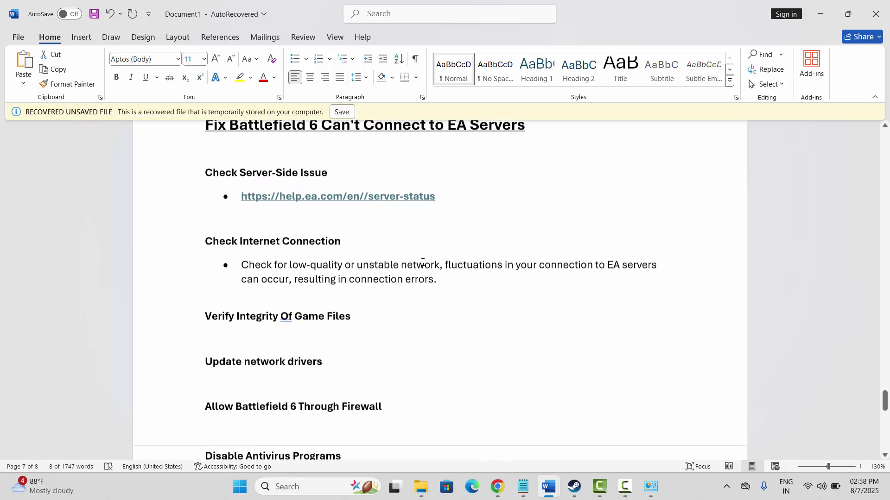